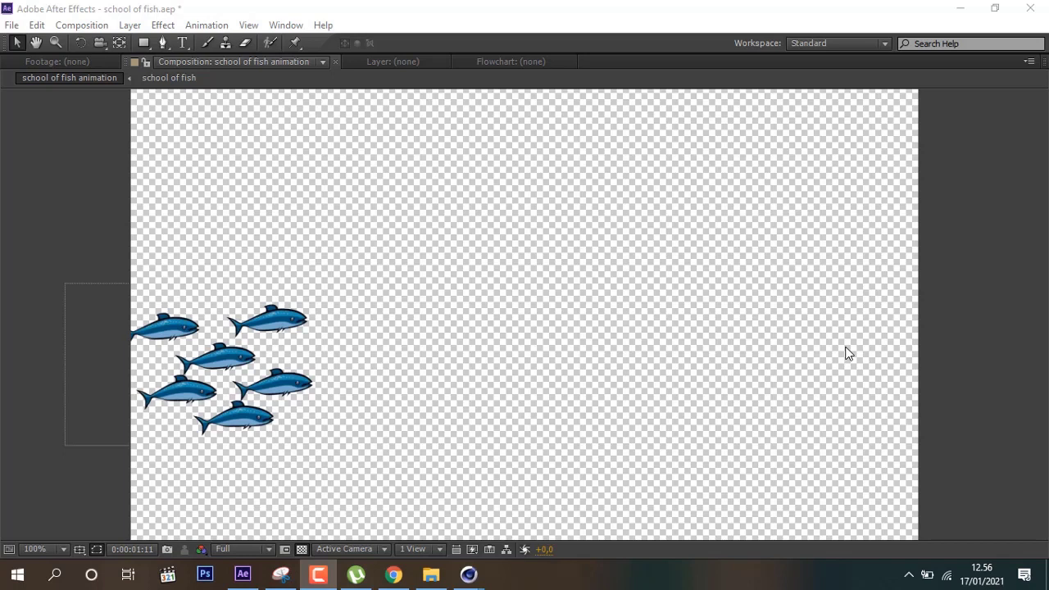
# Play a RAM Preview of the fish-school animation from the Composition menu.
pyautogui.click(71, 26)
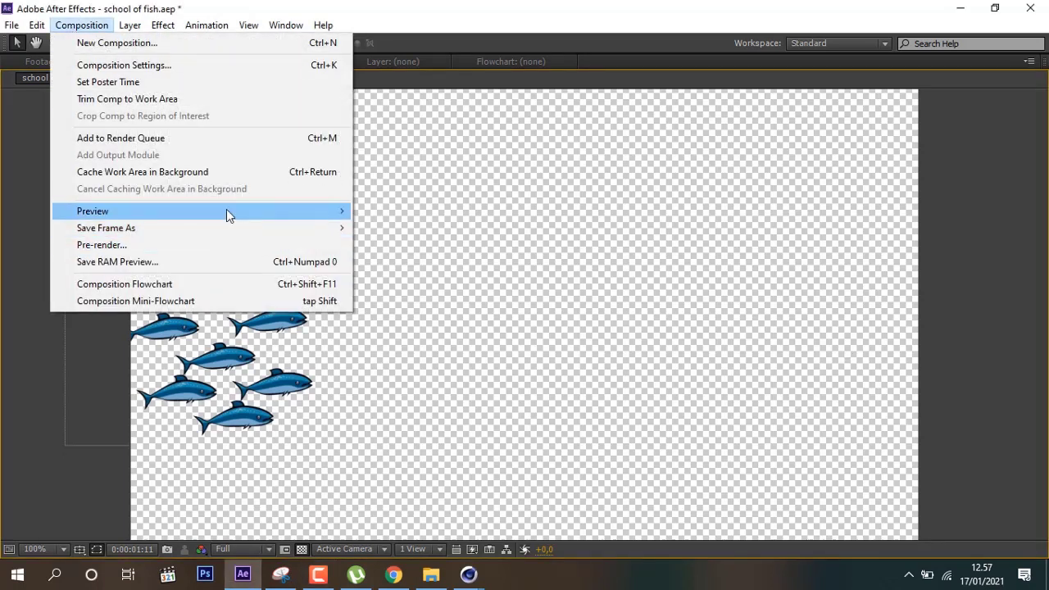
pyautogui.moveTo(205, 212)
pyautogui.click(403, 217)
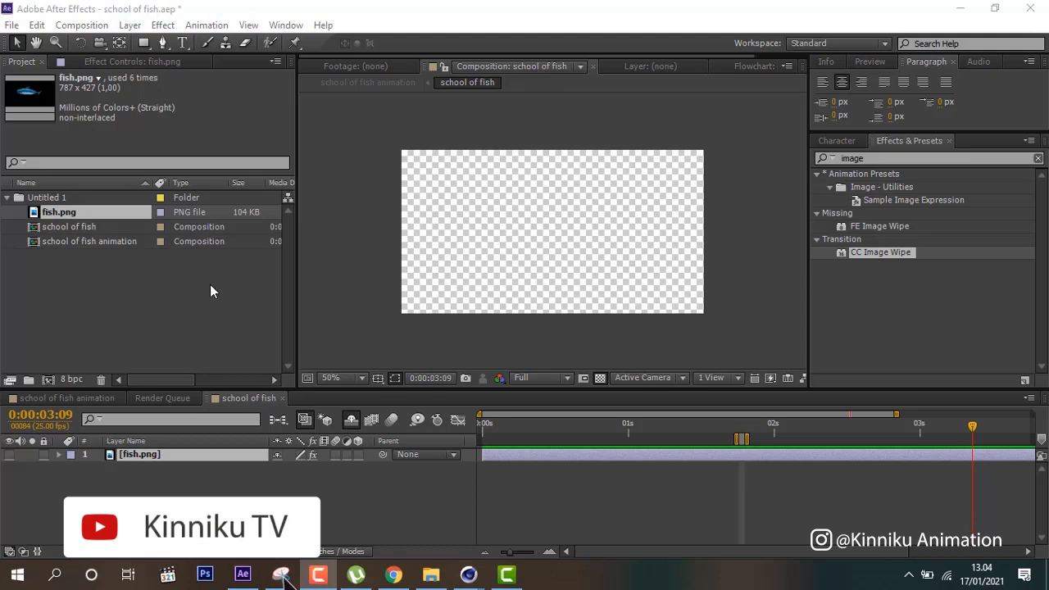
# Select the fish.png layer and turn on its visibility.
pyautogui.click(83, 214)
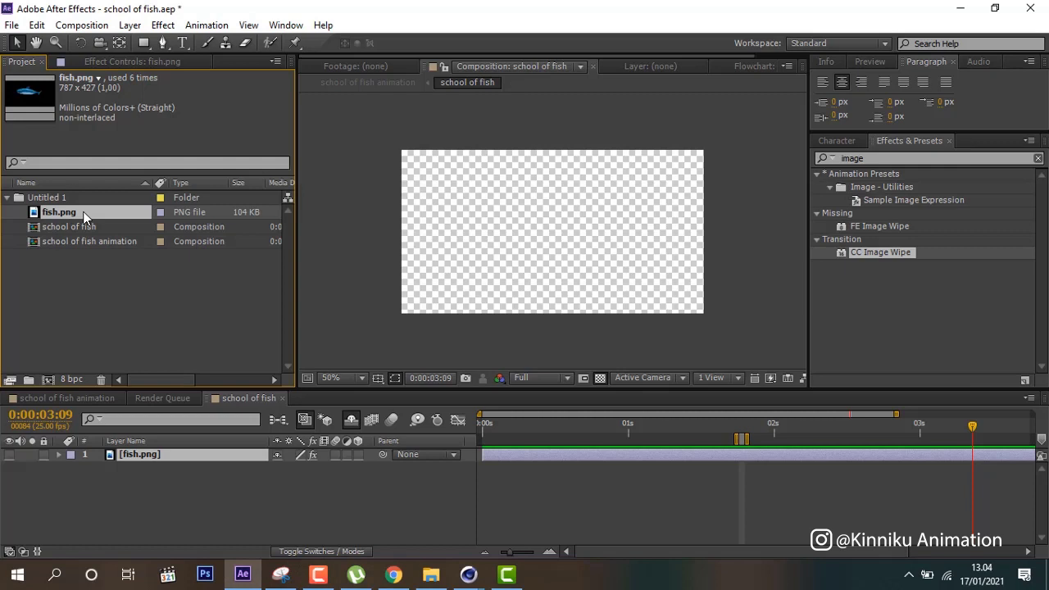
pyautogui.click(136, 456)
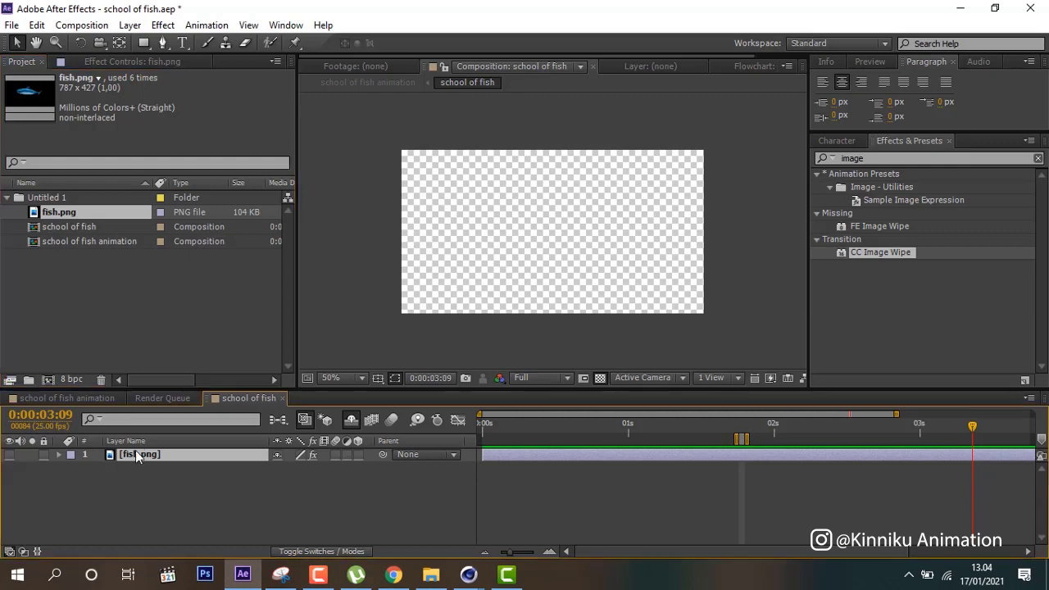
pyautogui.click(9, 455)
# Apply Wave Warp (height 5, width 200) to the fish layer and scrub to check the wave.
pyautogui.click(554, 292)
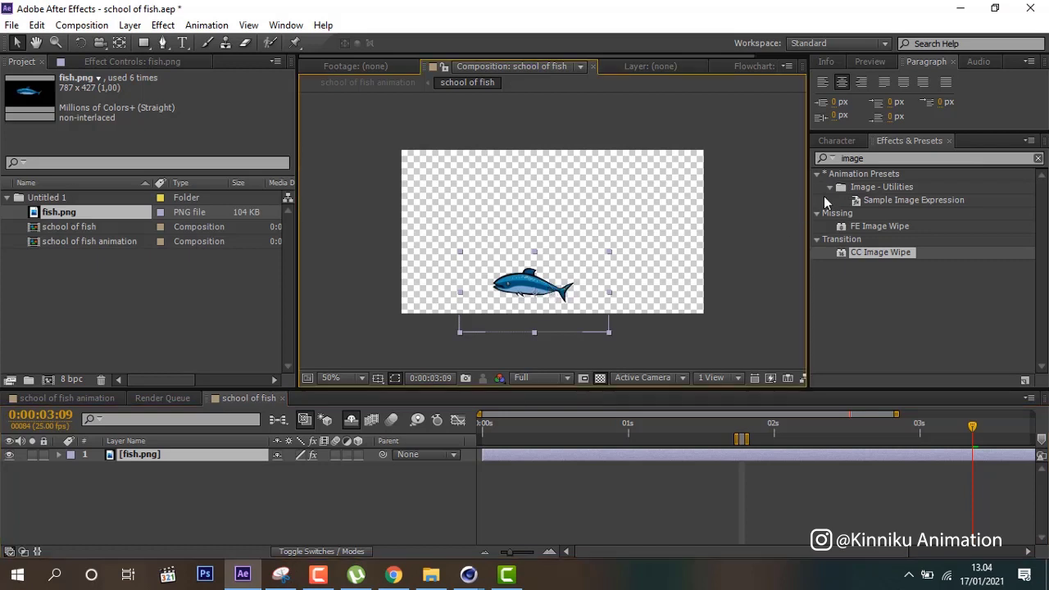
pyautogui.click(853, 158)
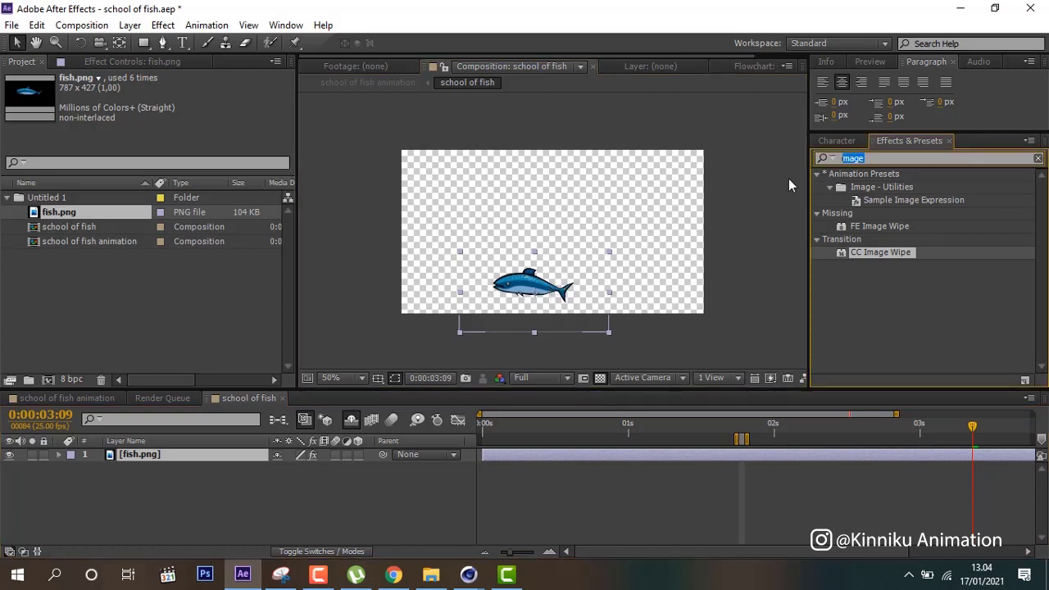
pyautogui.write('w')
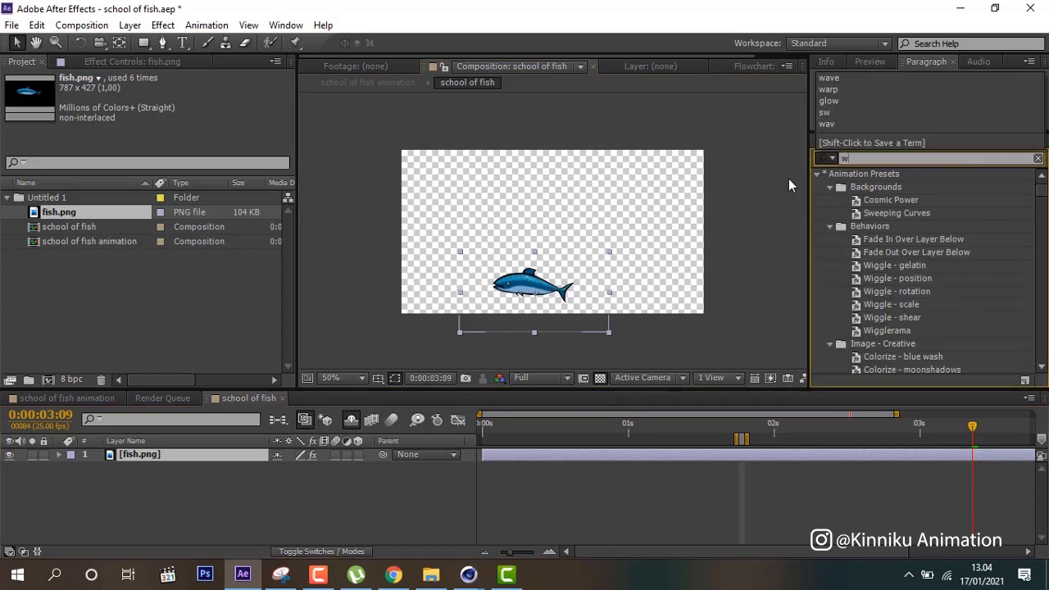
pyautogui.write('ave')
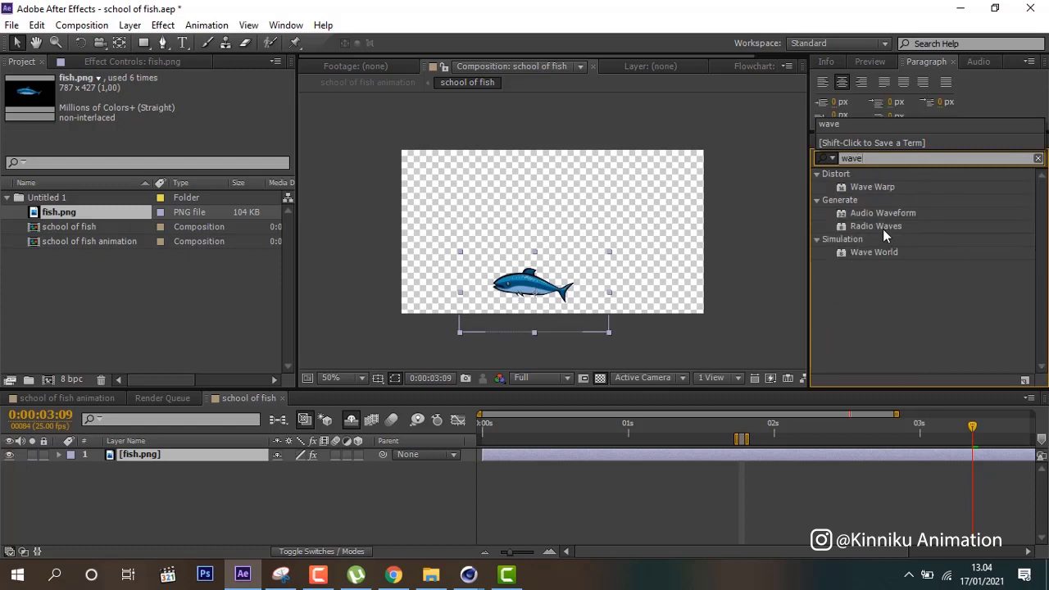
pyautogui.click(867, 187)
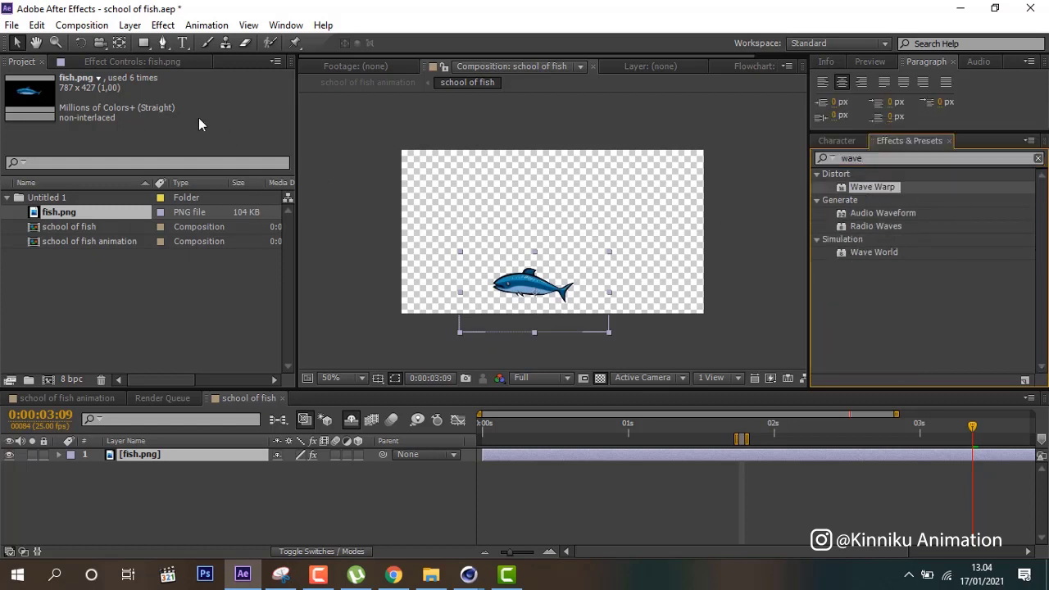
pyautogui.click(139, 64)
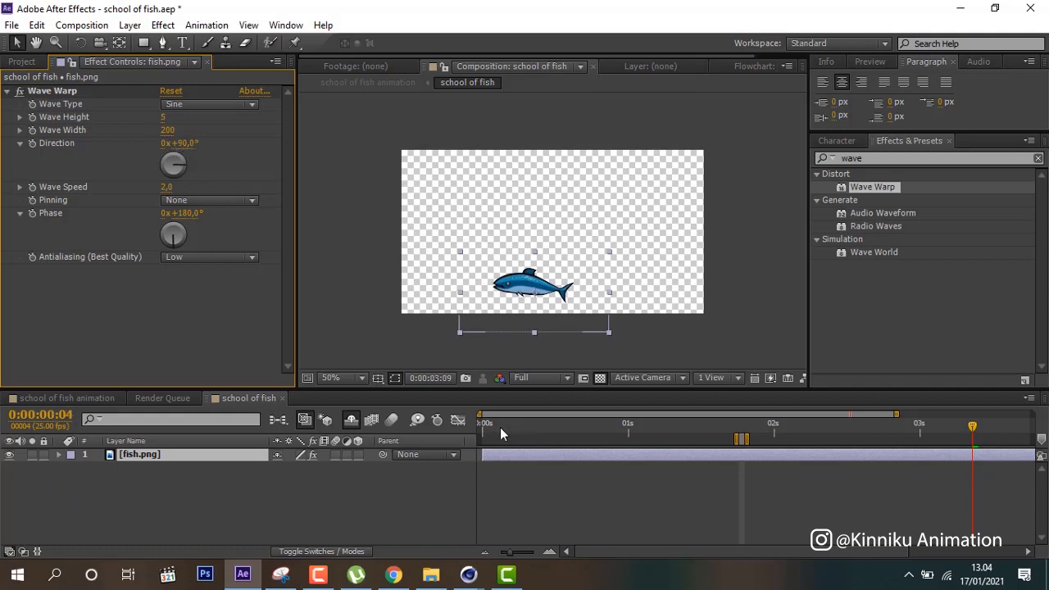
pyautogui.moveTo(500, 428); pyautogui.dragTo(722, 450)
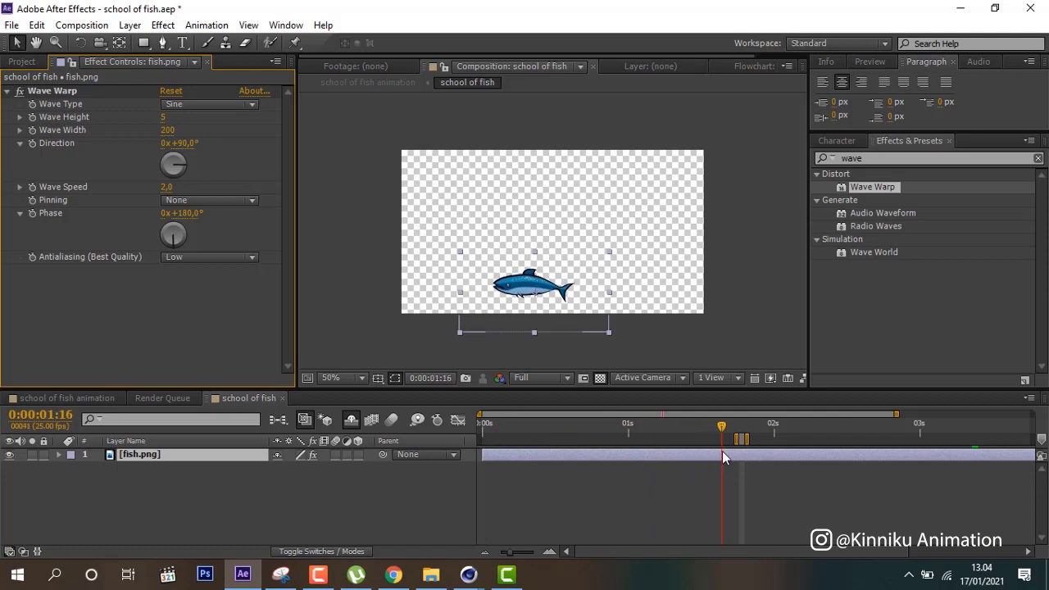
# Duplicate fish.png into six layers and make fish layers 2–6 visible.
pyautogui.hotkey('ctrl', 'd')
pyautogui.hotkey('ctrl', 'd')
pyautogui.hotkey('ctrl', 'd')
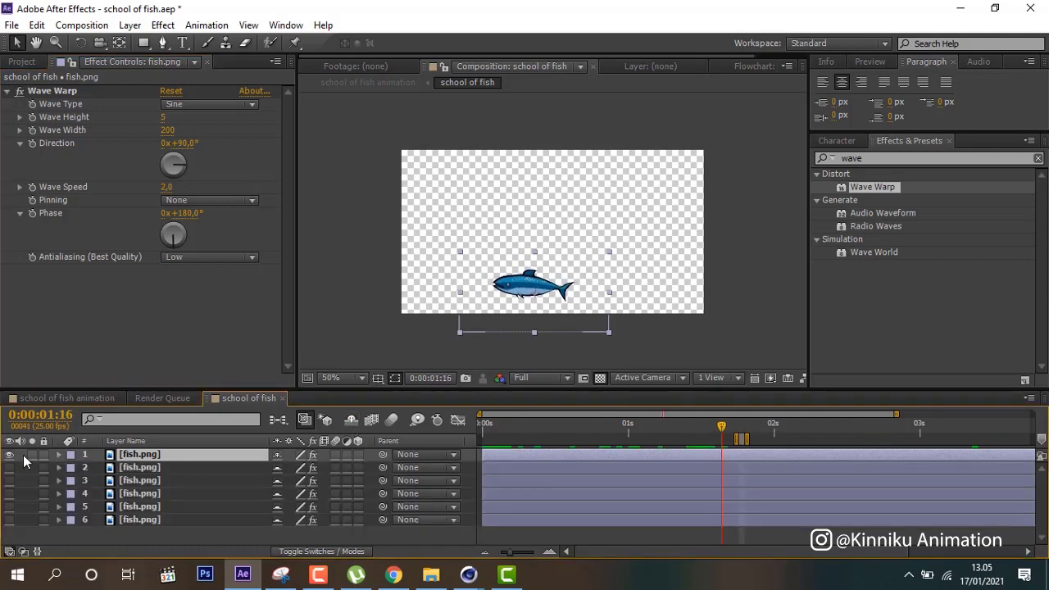
pyautogui.click(150, 468)
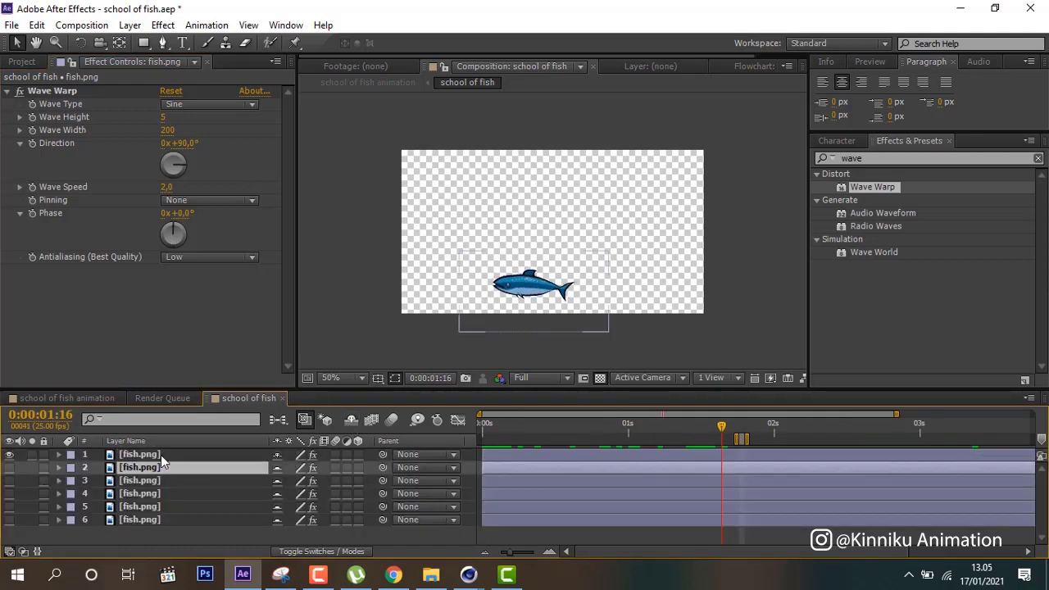
pyautogui.click(9, 468)
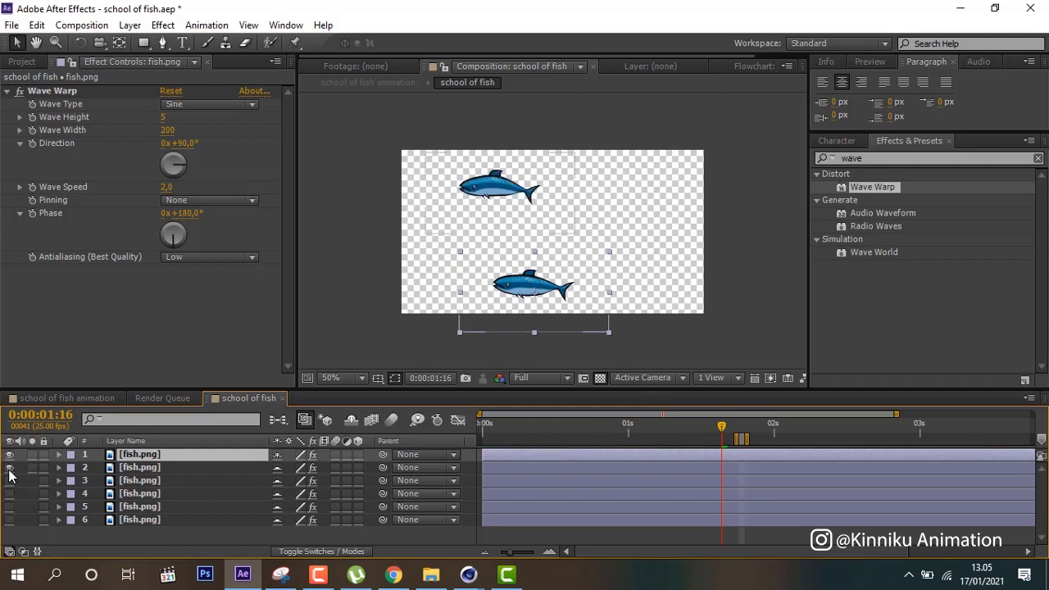
pyautogui.click(9, 481)
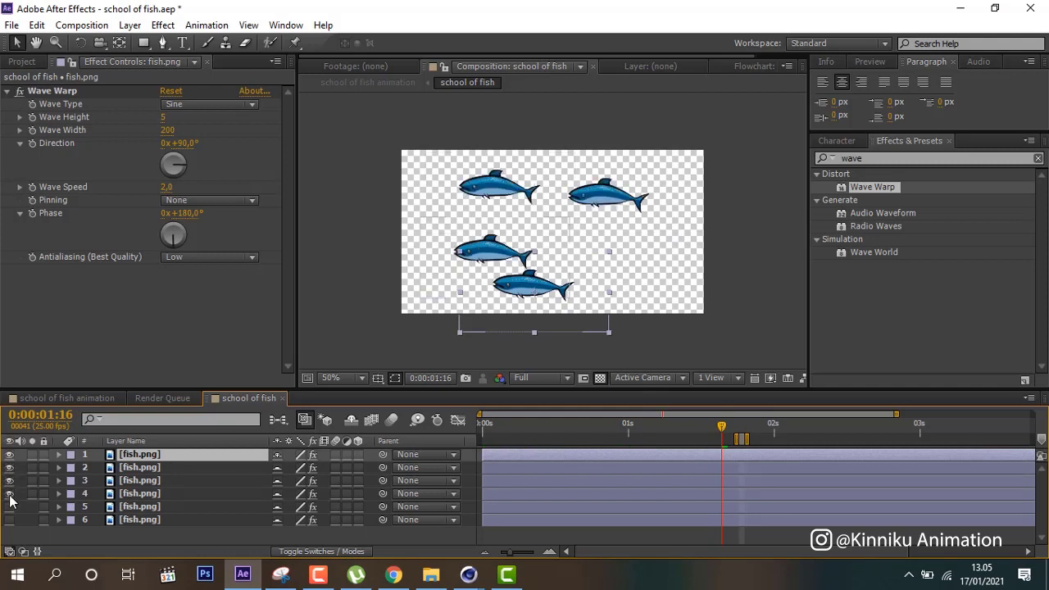
pyautogui.click(9, 508)
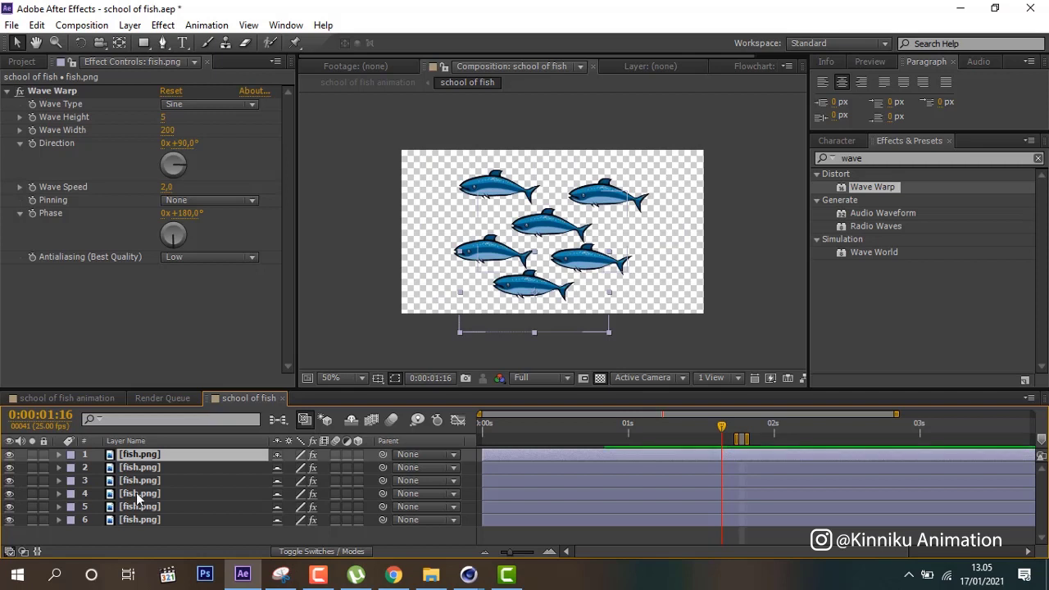
pyautogui.click(676, 344)
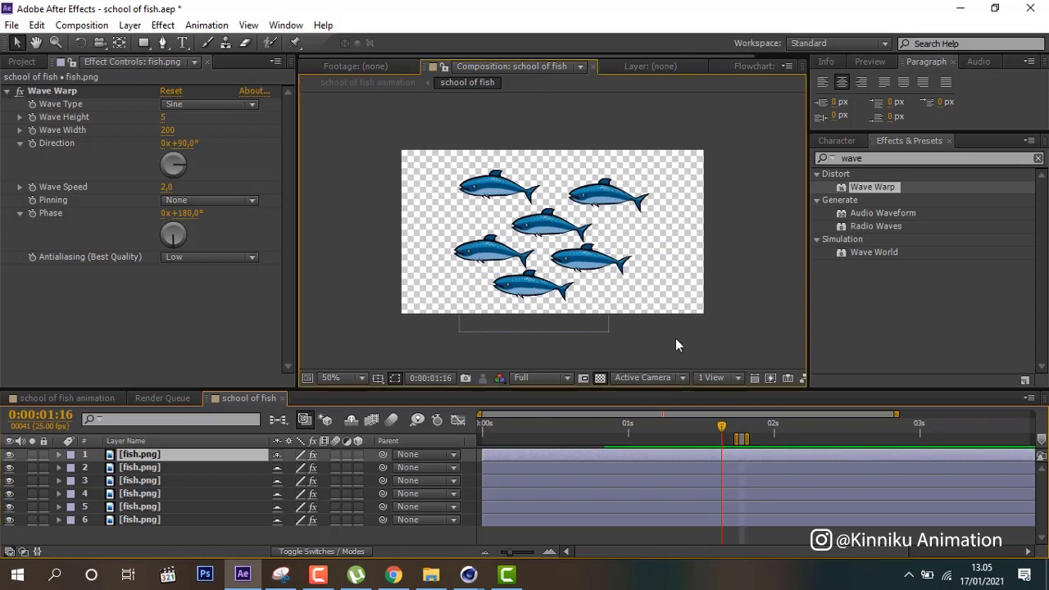
# Confirm the school of fish comp stays 787×427, then switch to the school of fish animation comp.
pyautogui.click(81, 24)
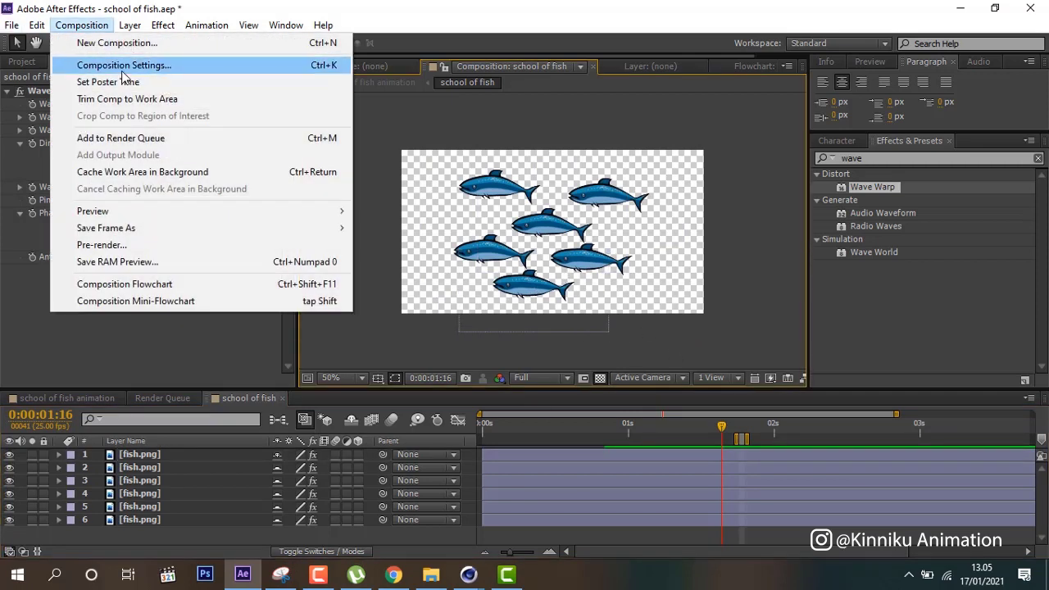
pyautogui.click(123, 65)
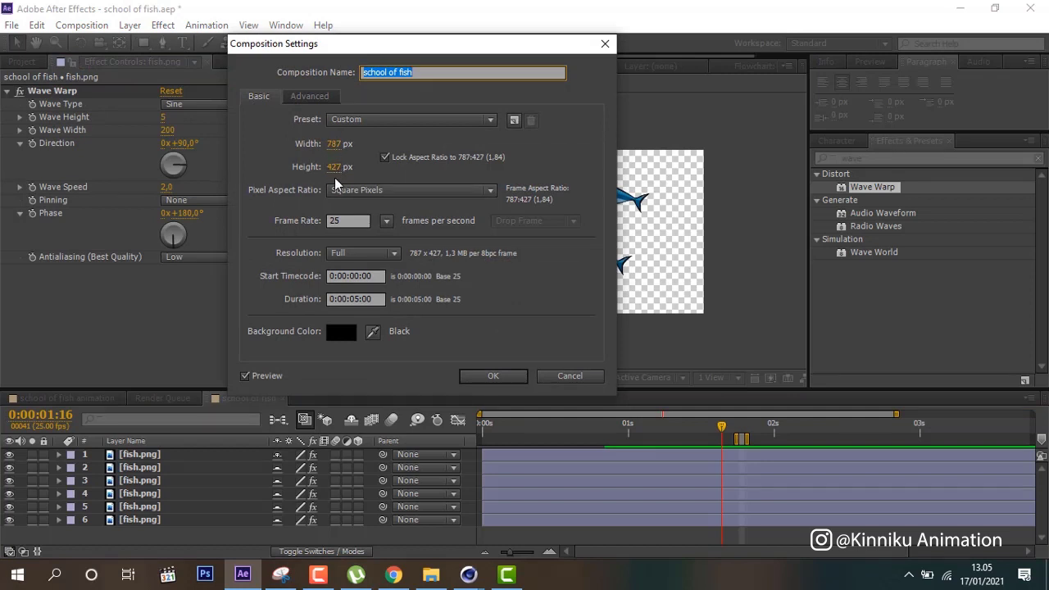
pyautogui.click(493, 375)
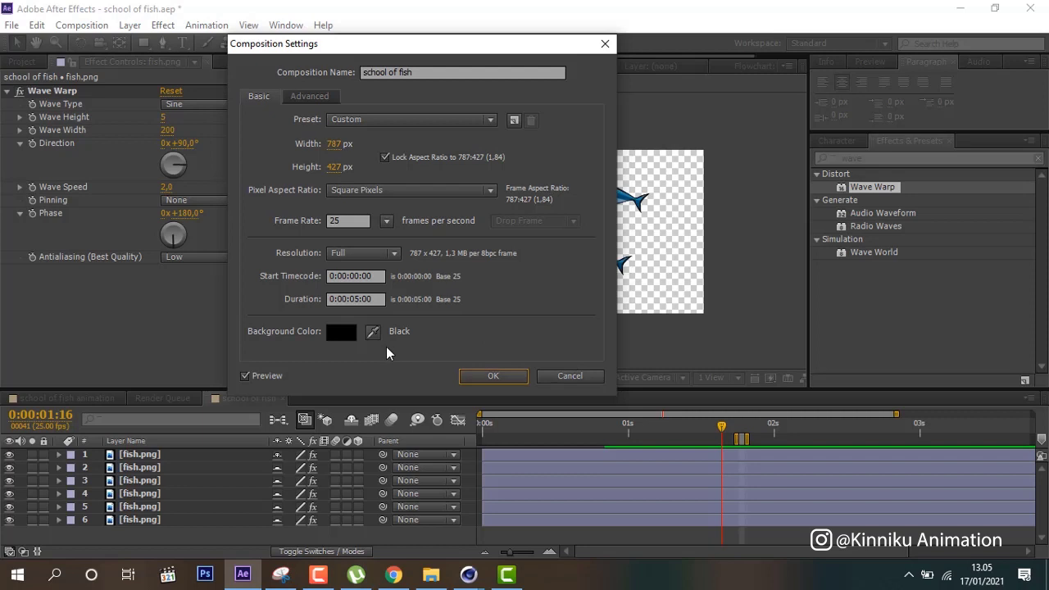
pyautogui.click(494, 375)
pyautogui.click(79, 401)
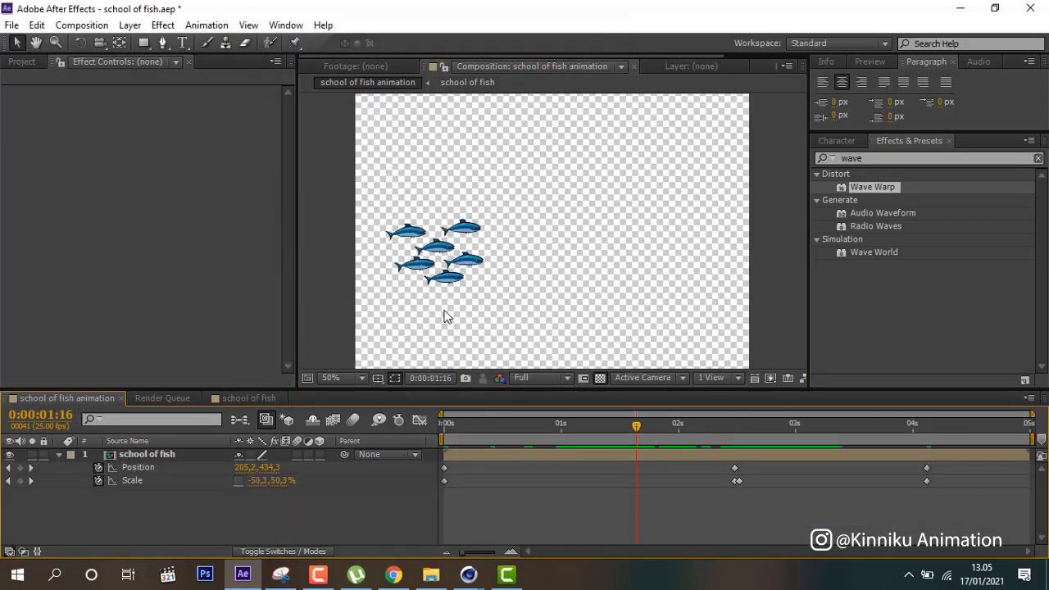
pyautogui.click(82, 25)
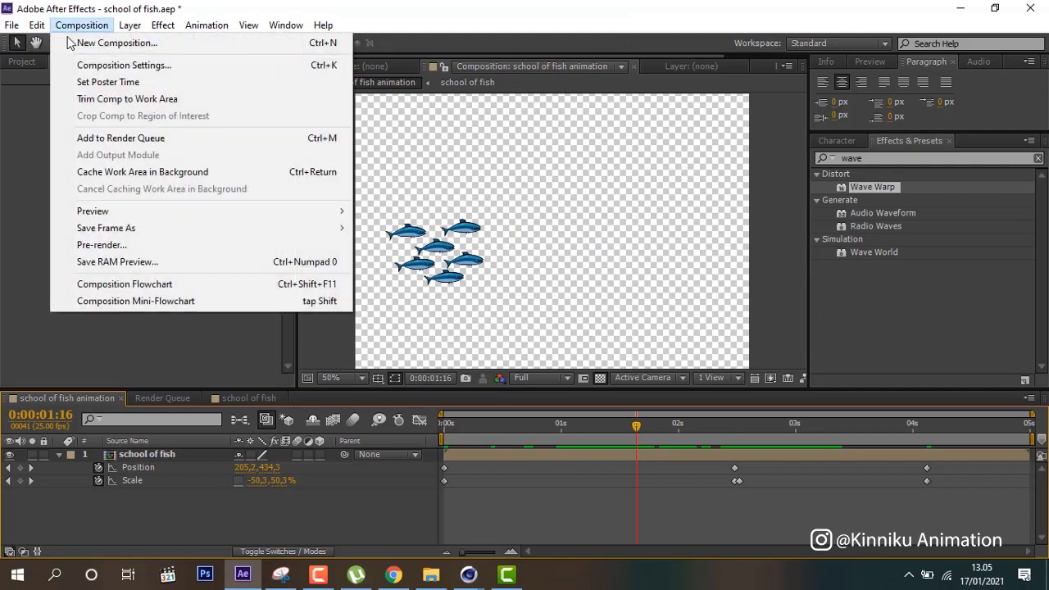
pyautogui.click(86, 63)
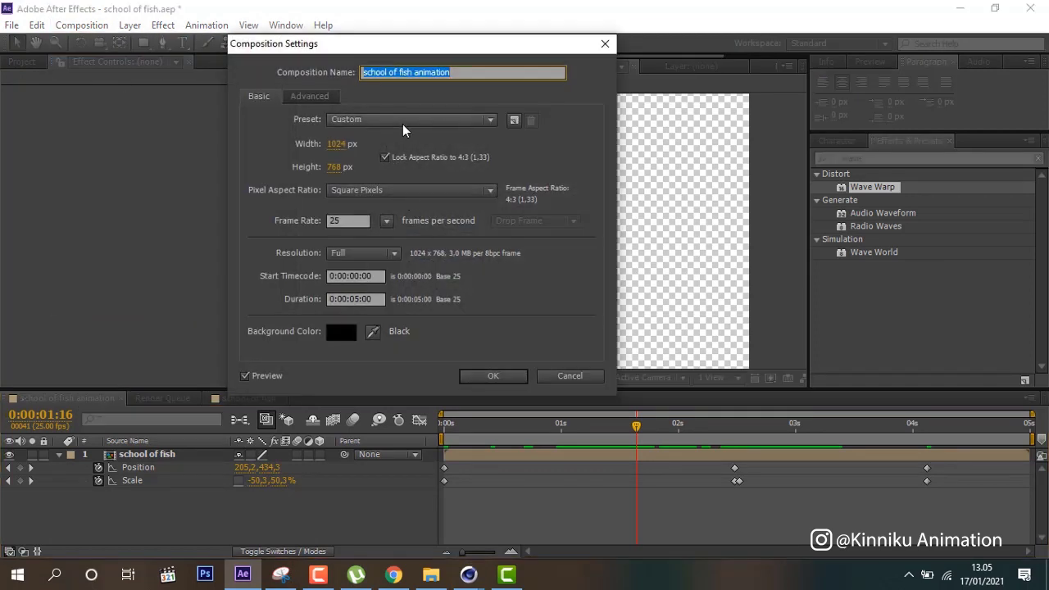
pyautogui.click(403, 123)
pyautogui.click(402, 125)
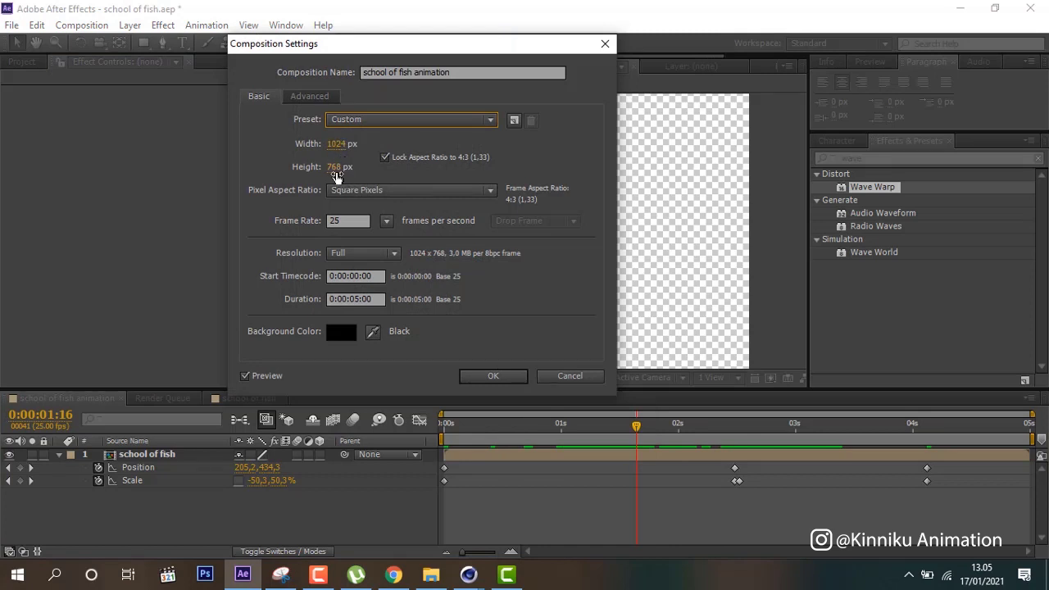
pyautogui.click(492, 376)
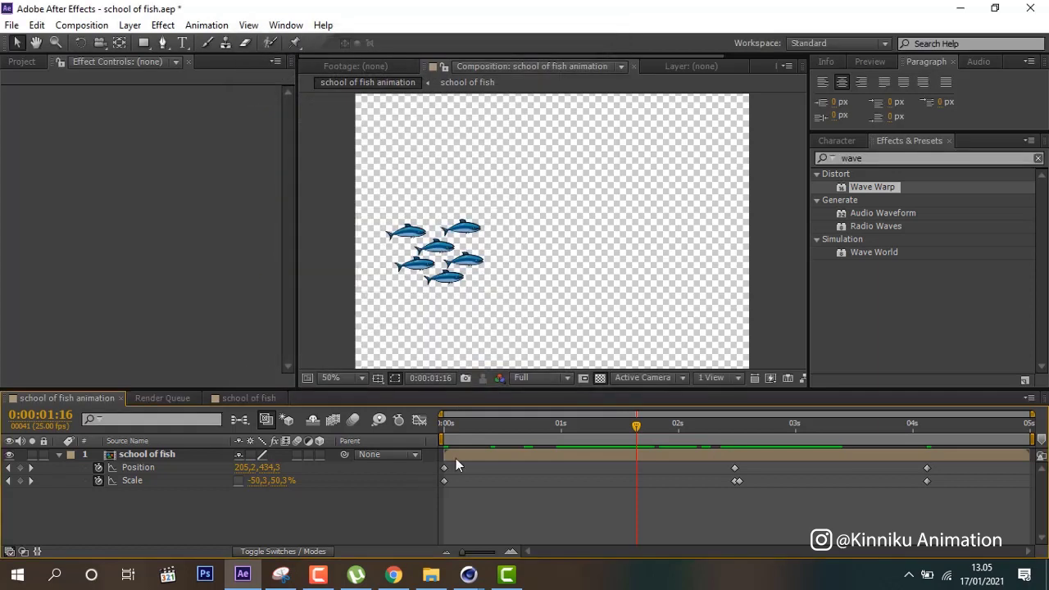
pyautogui.click(458, 433)
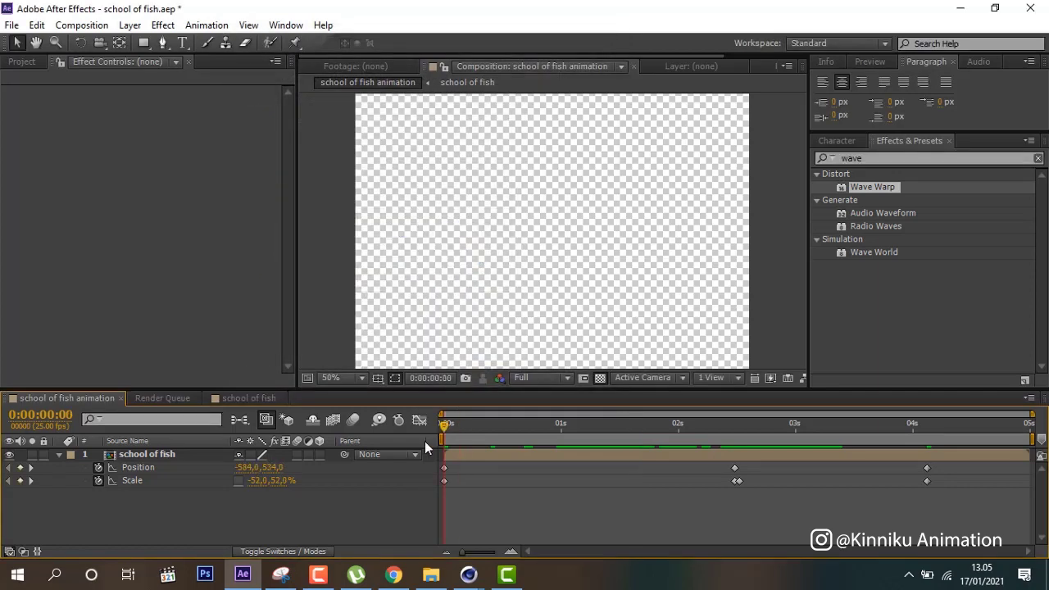
pyautogui.press(',')
pyautogui.press(',')
pyautogui.press('.')
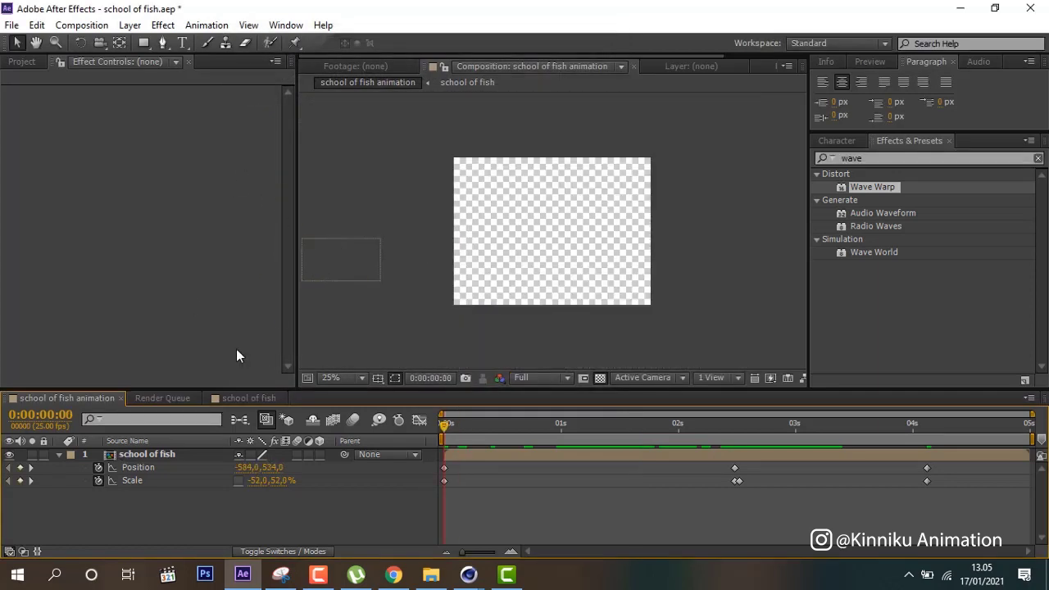
pyautogui.click(155, 455)
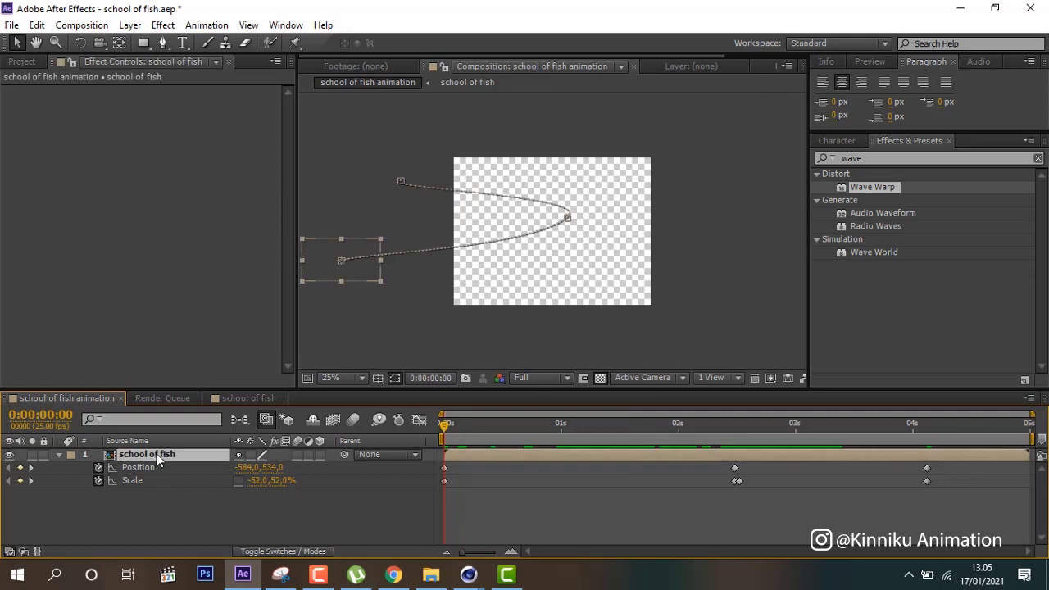
pyautogui.click(225, 400)
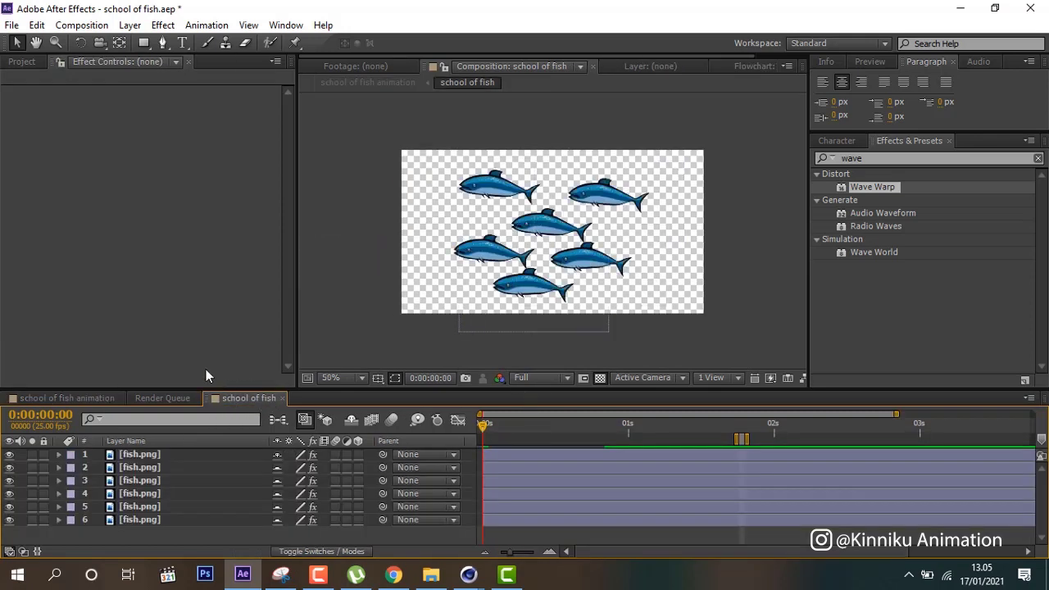
pyautogui.click(87, 397)
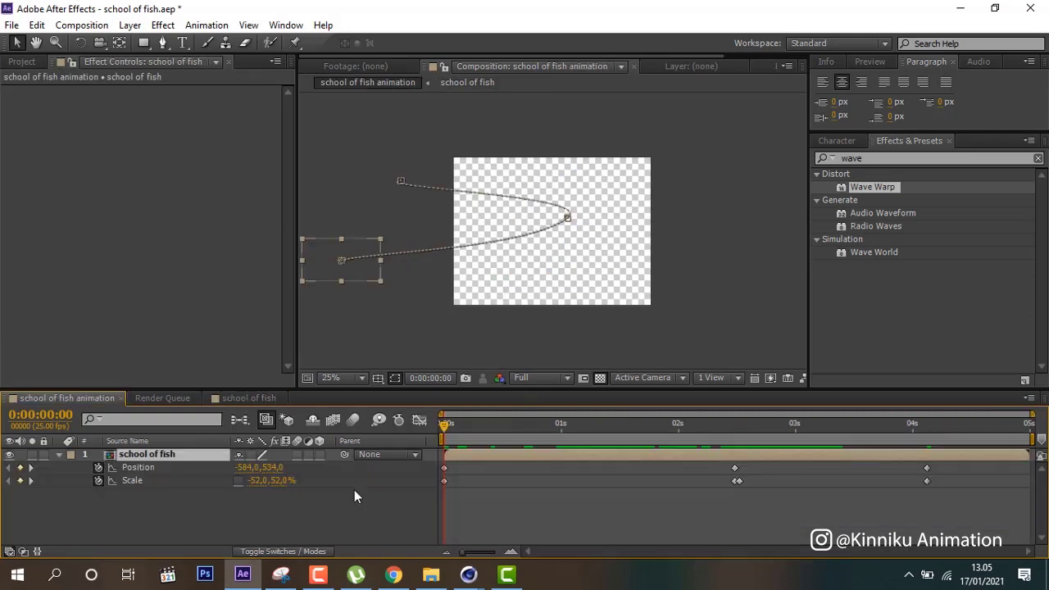
pyautogui.click(165, 464)
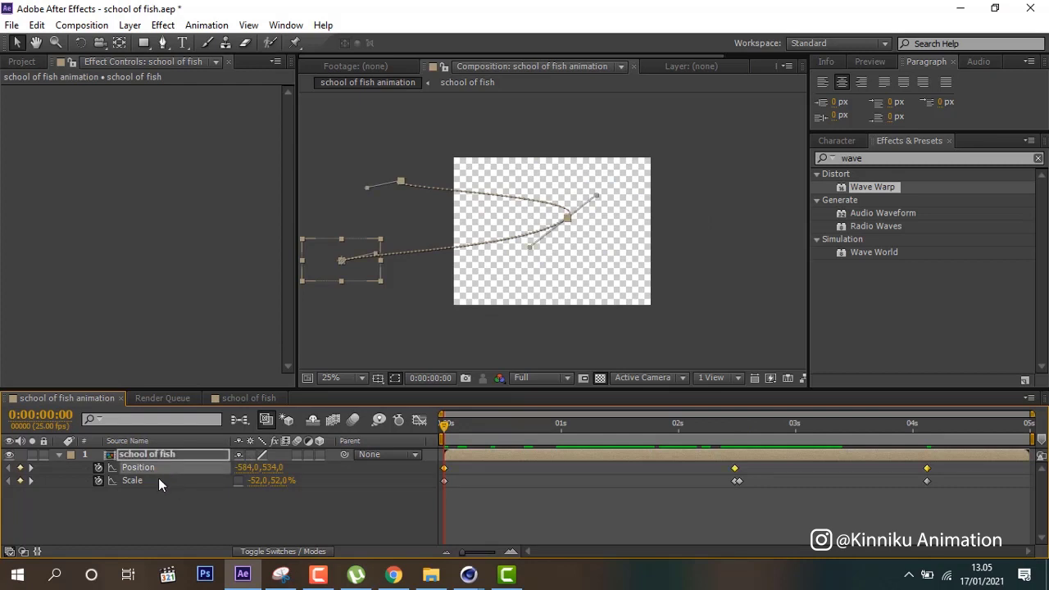
pyautogui.click(158, 479)
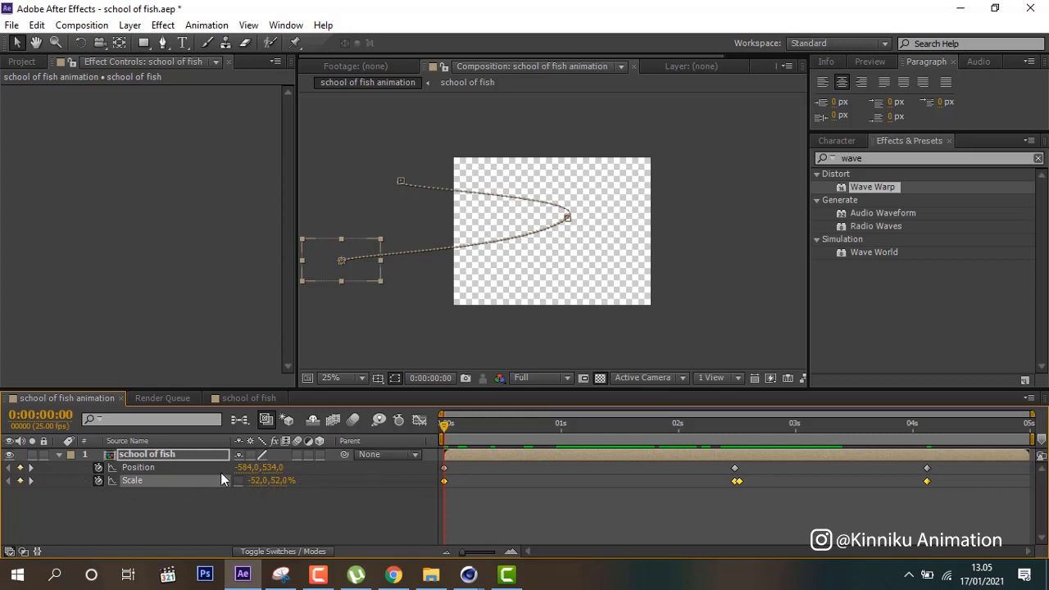
# Scrub to the school's turn near 2:12 and step frame by frame through the flip.
pyautogui.moveTo(451, 424)
pyautogui.mouseDown()
pyautogui.moveTo(594, 452)
pyautogui.moveTo(424, 446)
pyautogui.mouseUp()
pyautogui.click(454, 436)
pyautogui.moveTo(453, 435); pyautogui.dragTo(735, 482)
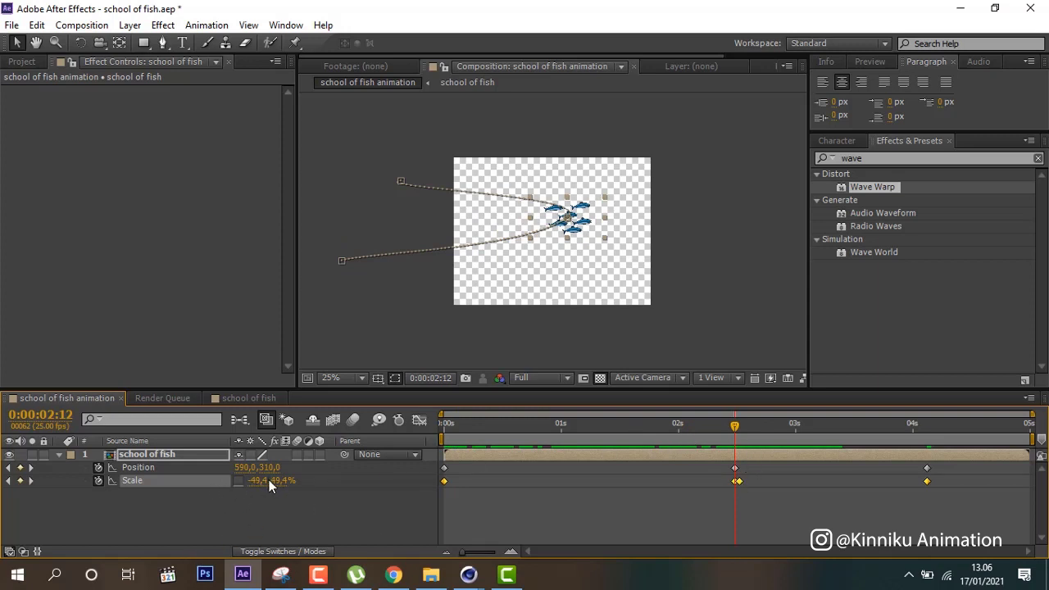
pyautogui.press('pagedown')
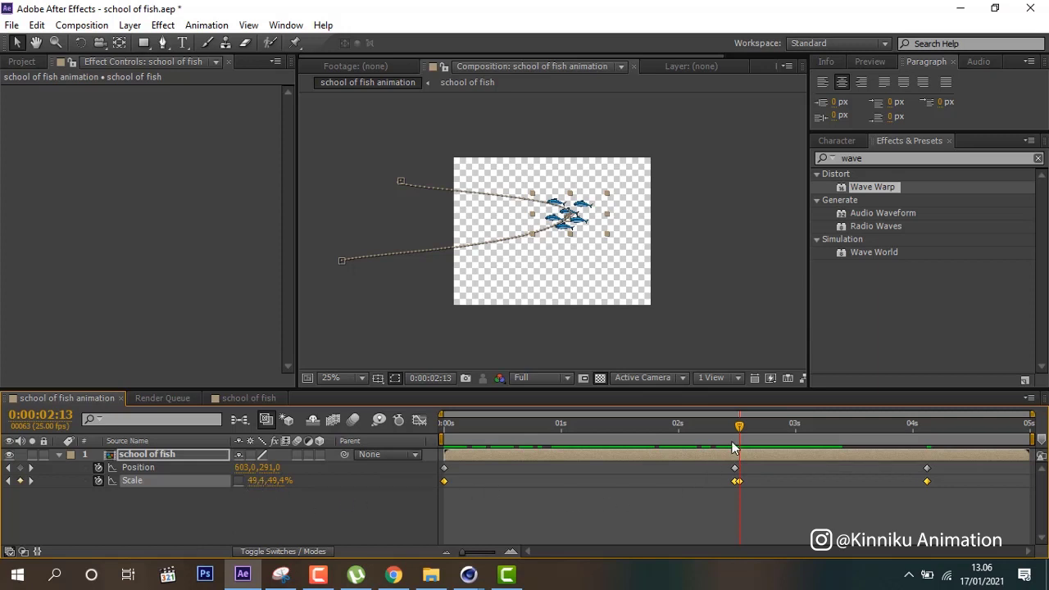
pyautogui.press('pagedown')
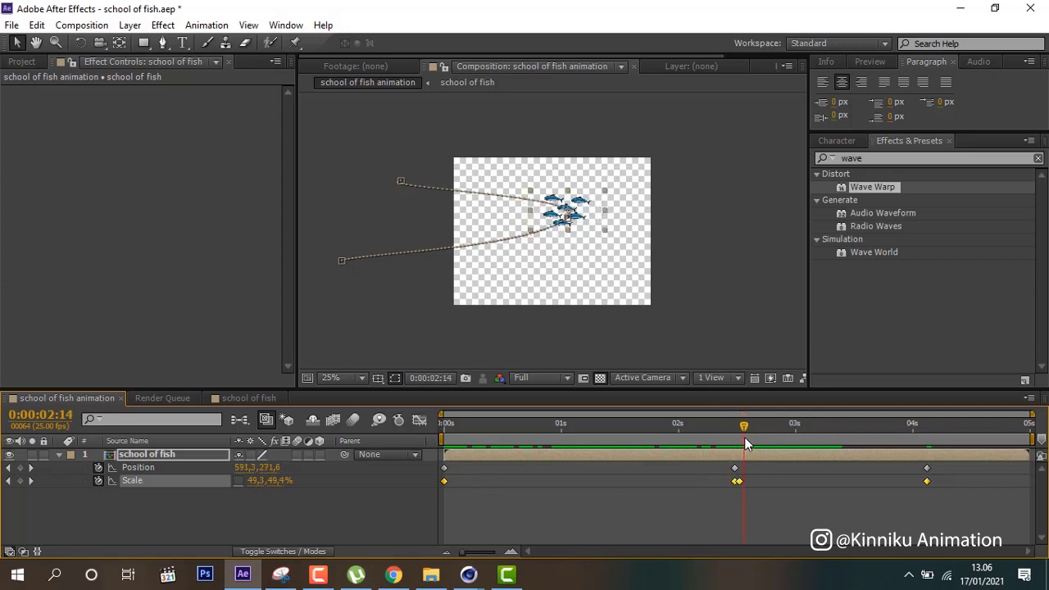
pyautogui.moveTo(746, 444); pyautogui.dragTo(934, 443)
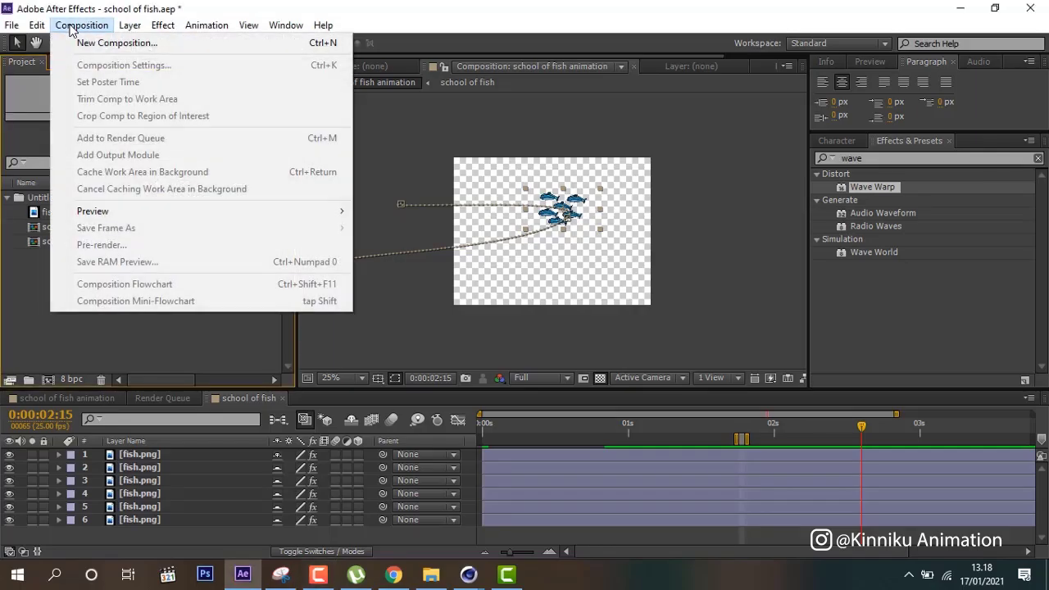
# Create Comp 1, a new 1280×720 composition lasting 8 seconds.
pyautogui.click(90, 45)
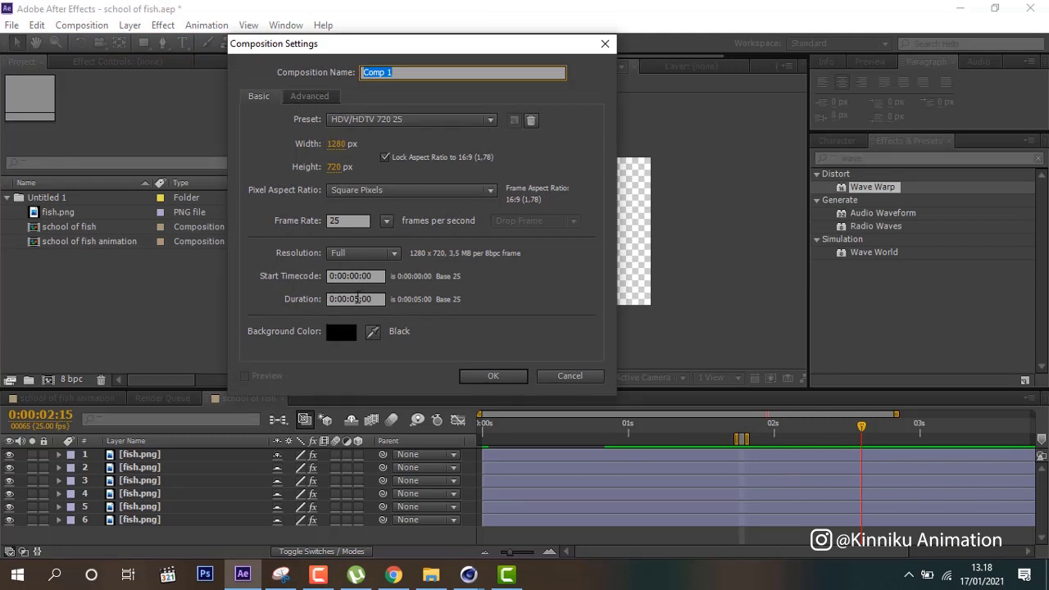
pyautogui.click(356, 300)
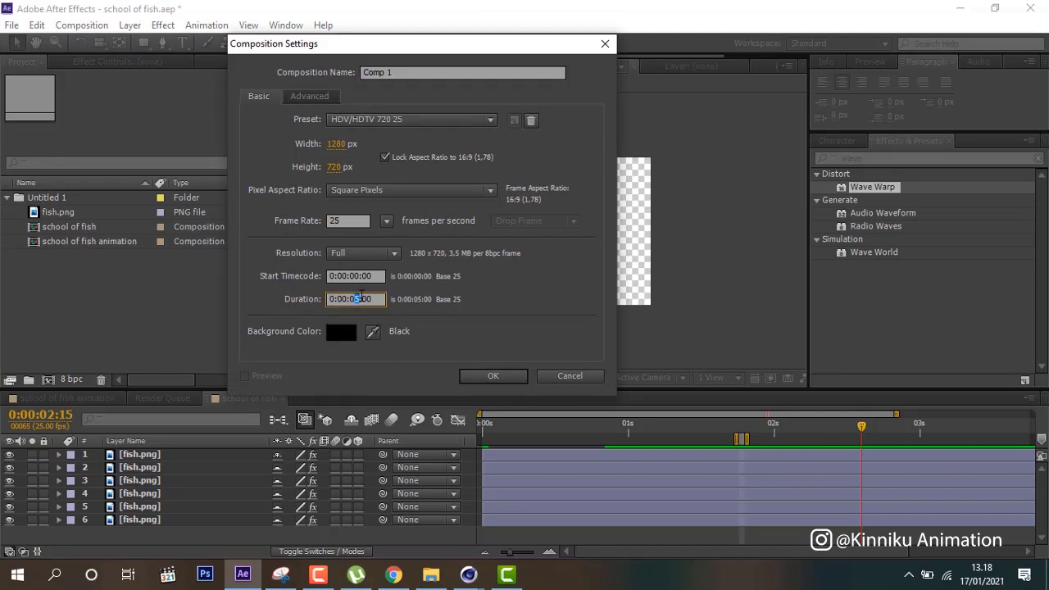
pyautogui.write('8')
pyautogui.click(492, 375)
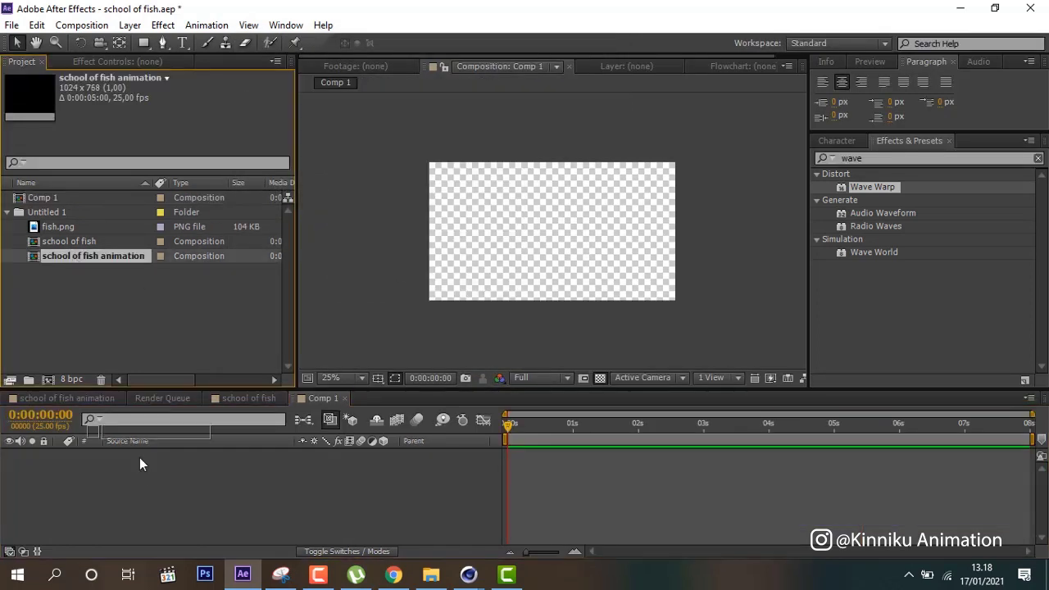
# Add the school of fish animation to Comp 1 plus two copies at lower right and lower left.
pyautogui.moveTo(73, 257); pyautogui.dragTo(142, 468)
pyautogui.moveTo(546, 433); pyautogui.dragTo(677, 450)
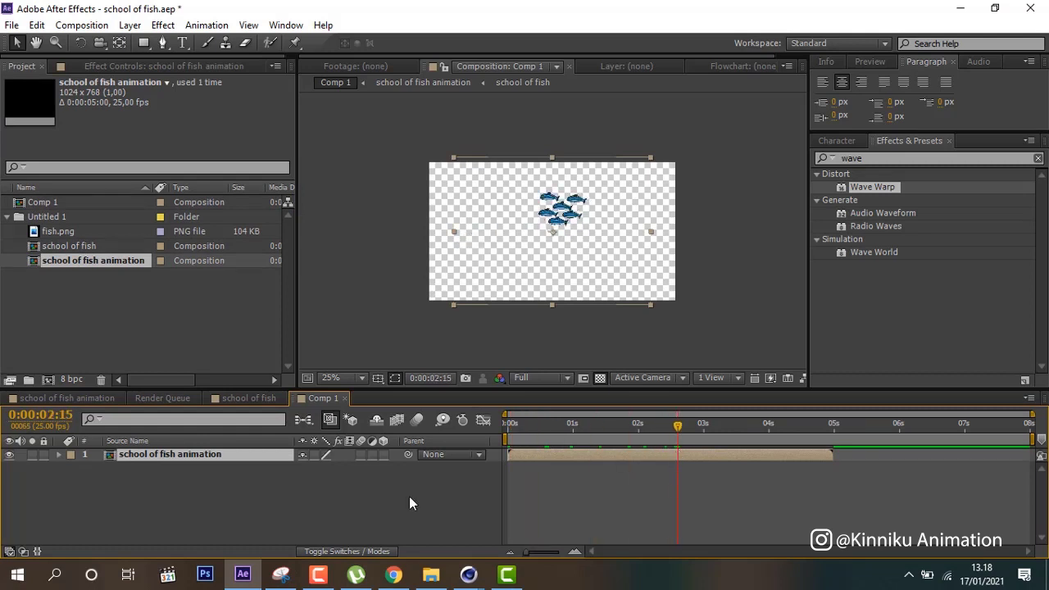
pyautogui.hotkey('ctrl', 'd')
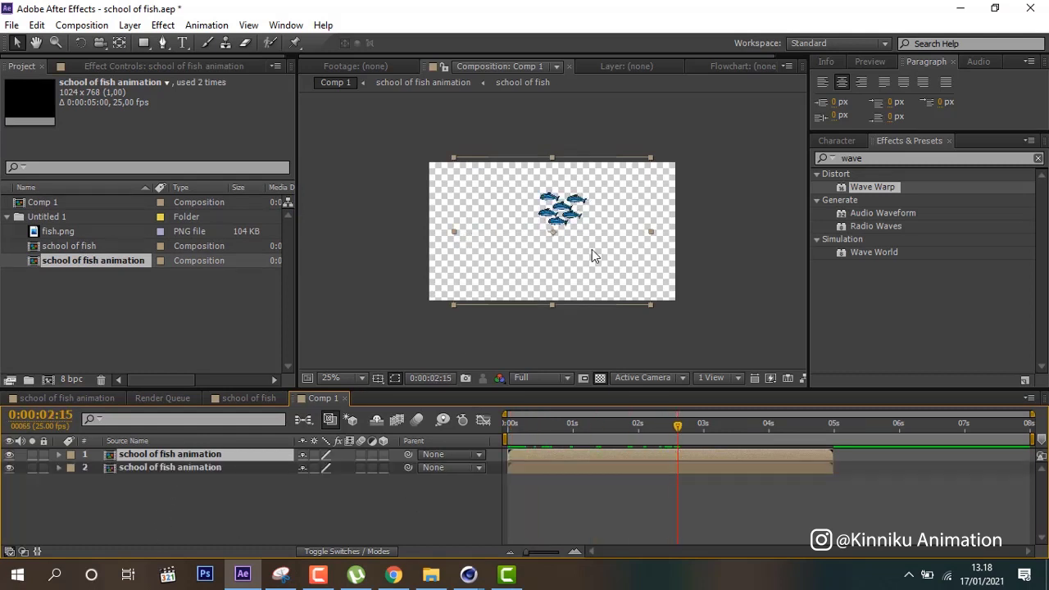
pyautogui.moveTo(596, 208); pyautogui.dragTo(672, 270)
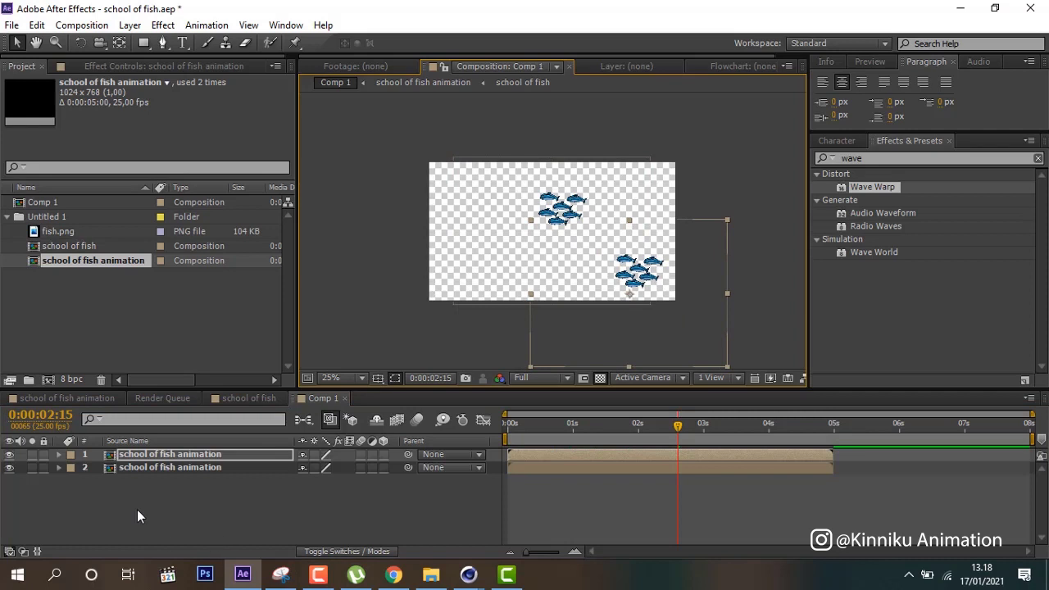
pyautogui.hotkey('ctrl', 'd')
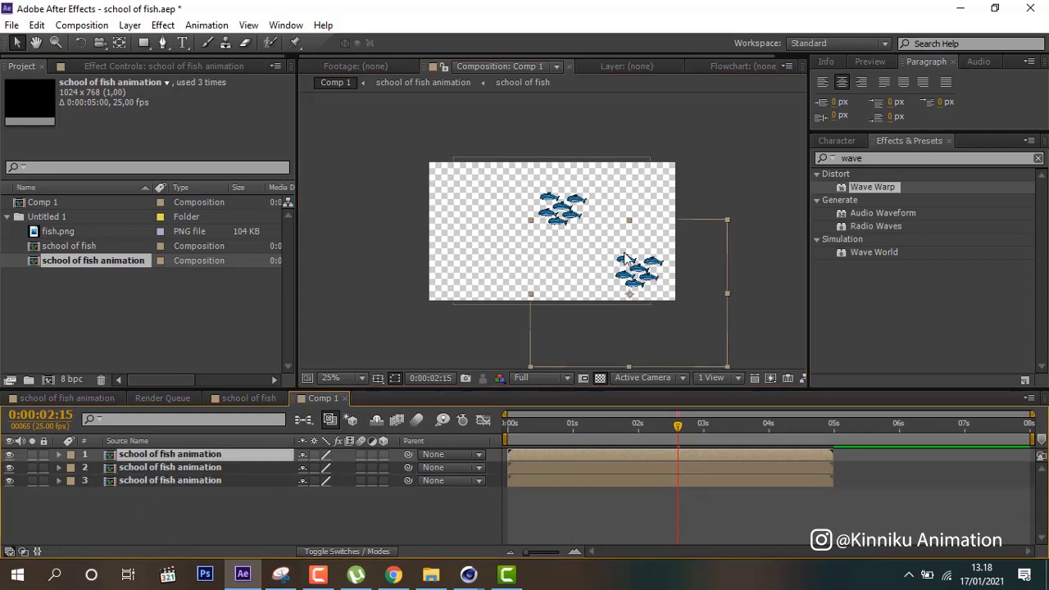
pyautogui.moveTo(535, 286)
pyautogui.mouseDown()
pyautogui.moveTo(493, 300)
pyautogui.moveTo(360, 287)
pyautogui.mouseUp()
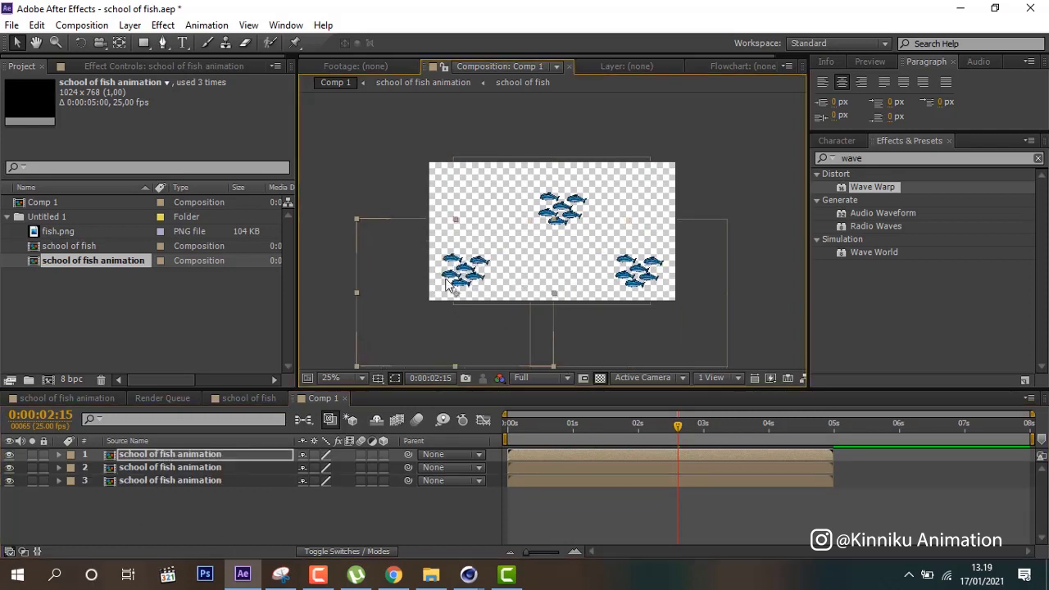
# Mirror layer 1 with Scale X -100 and delay layers 1 and 3 to about 3 s and 2 s.
pyautogui.press('s')
pyautogui.click(300, 469)
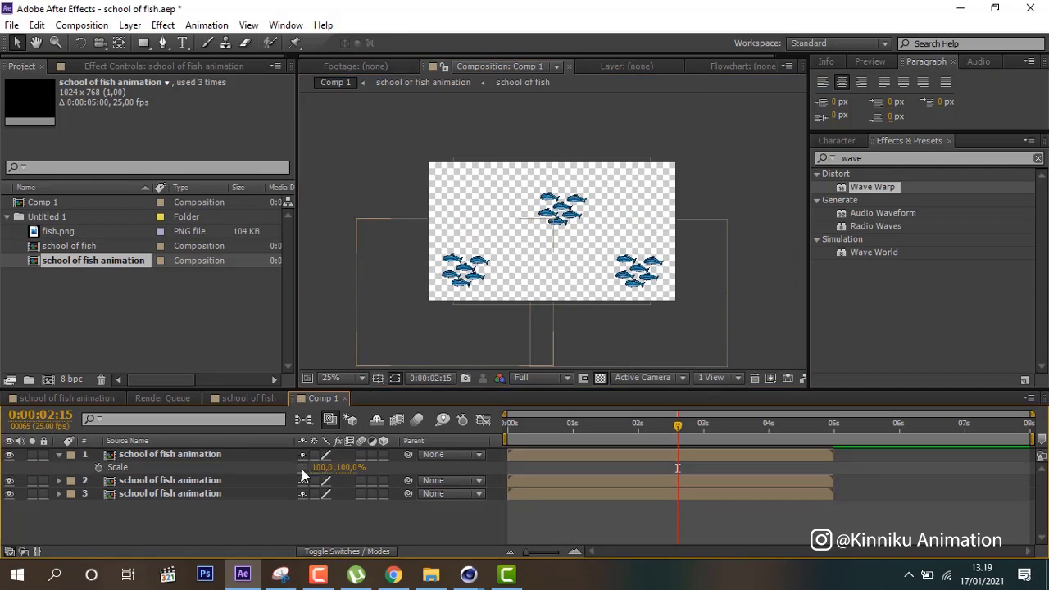
pyautogui.click(322, 468)
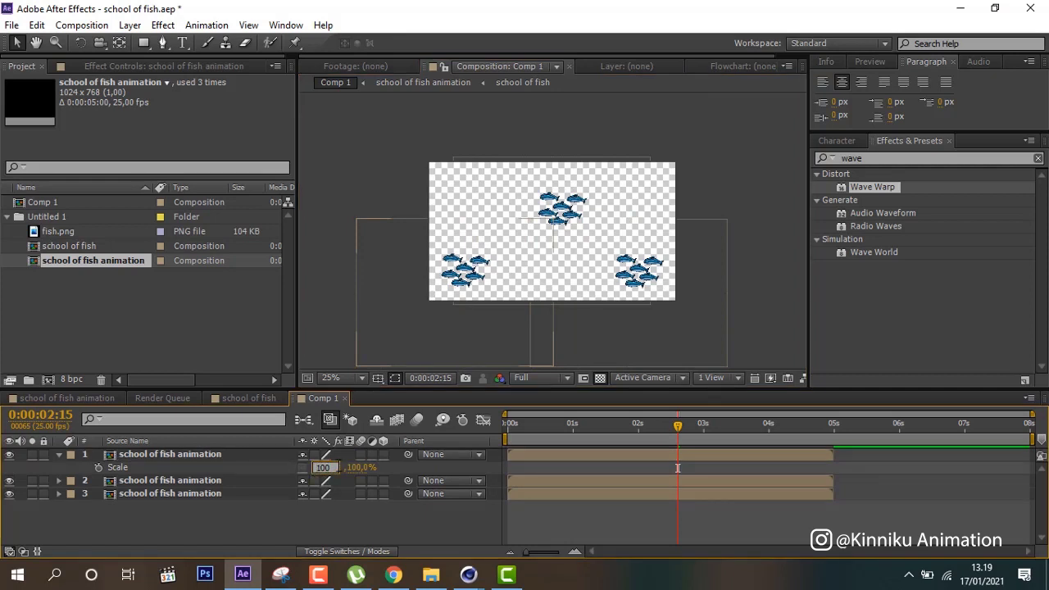
pyautogui.write('-100')
pyautogui.press('Return')
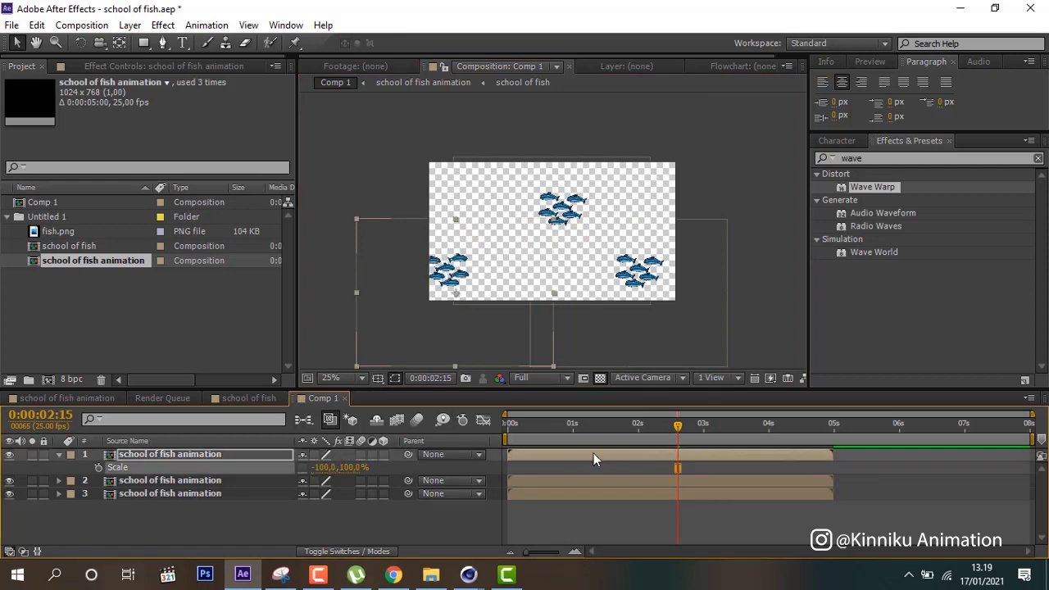
pyautogui.moveTo(594, 454); pyautogui.dragTo(780, 453)
pyautogui.moveTo(793, 496); pyautogui.dragTo(913, 498)
# Move layer 3's fish school far right in the viewer and return to about 2 seconds.
pyautogui.moveTo(708, 427)
pyautogui.mouseDown()
pyautogui.moveTo(901, 391)
pyautogui.moveTo(877, 405)
pyautogui.mouseUp()
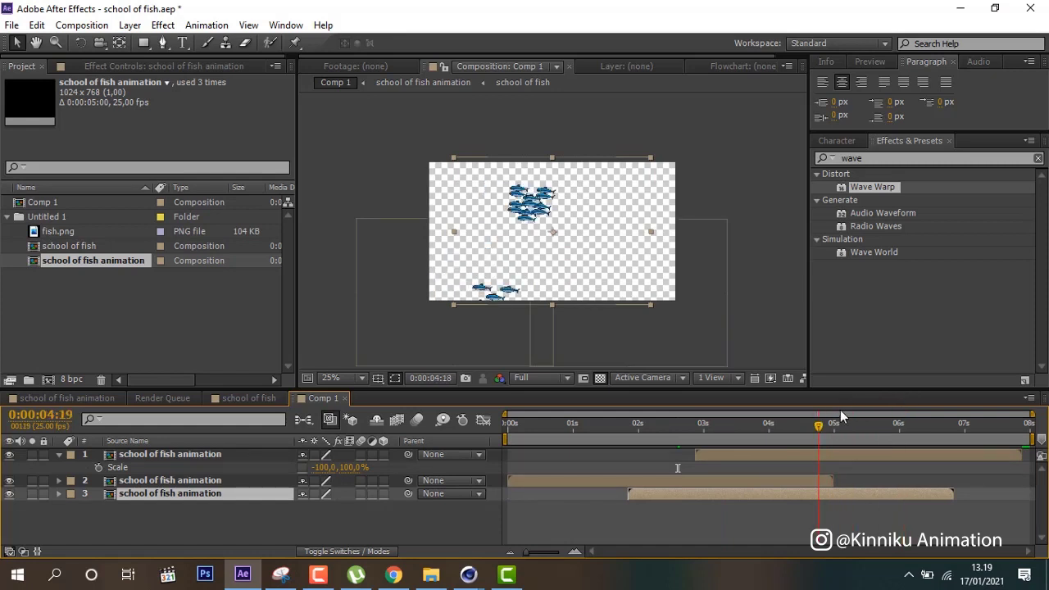
pyautogui.moveTo(611, 271); pyautogui.dragTo(581, 269)
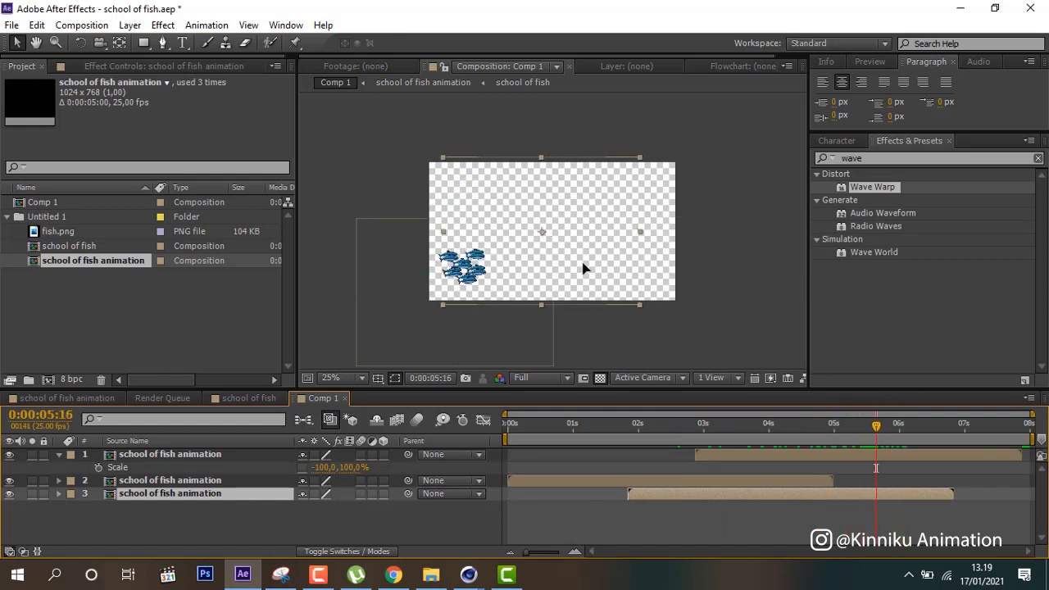
pyautogui.moveTo(489, 344); pyautogui.dragTo(676, 345)
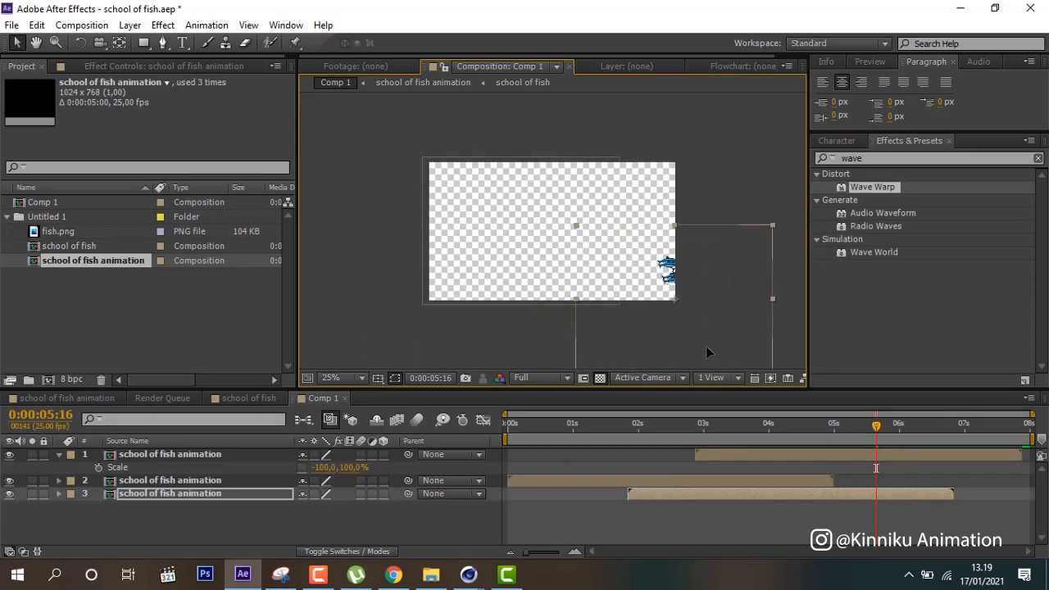
pyautogui.moveTo(690, 425); pyautogui.dragTo(665, 425)
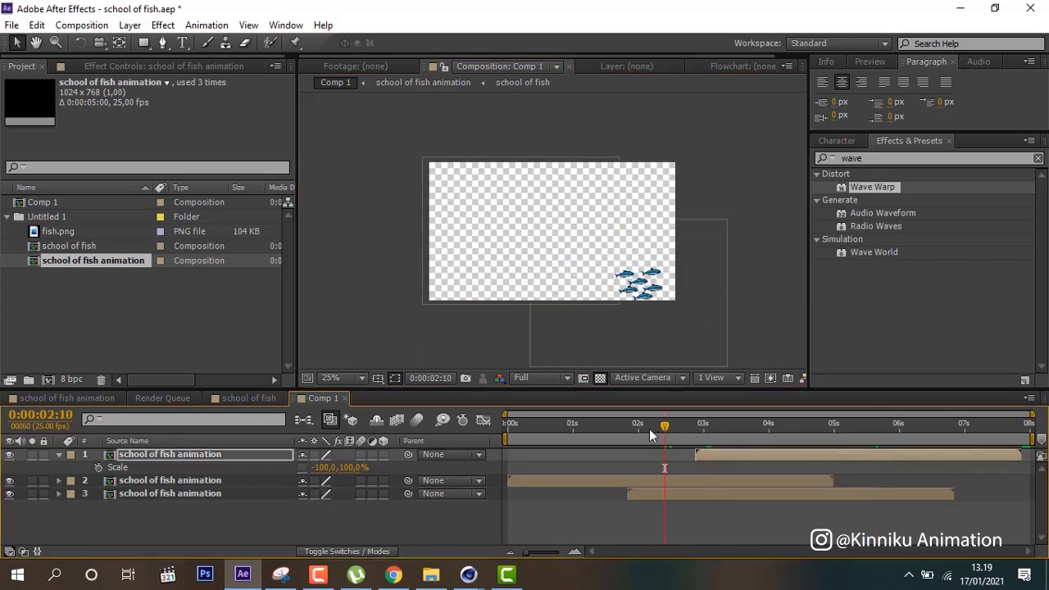
pyautogui.scroll(2, 471, 327)
pyautogui.scroll(-2, 471, 328)
pyautogui.scroll(1, 472, 327)
pyautogui.scroll(1, 472, 328)
pyautogui.scroll(-1, 471, 328)
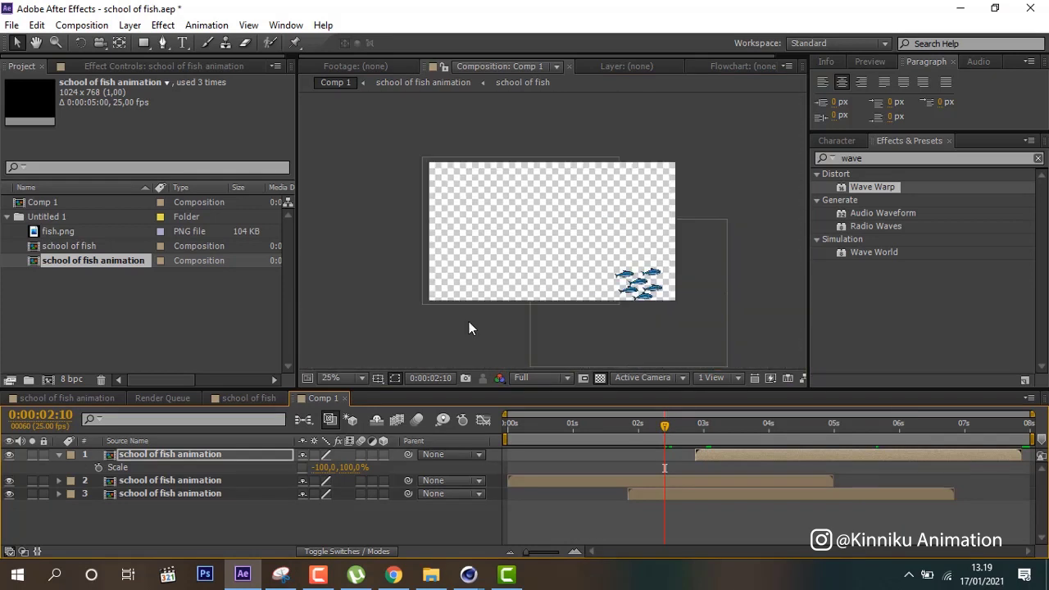